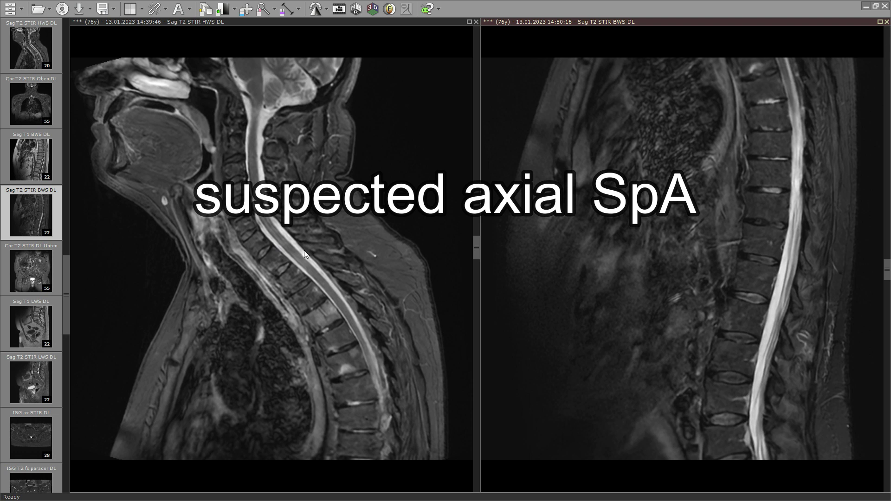
# Review the midline slices of the cervical Sag T2 STIR HWS DL series and slightly enlarge its image.
pyautogui.scroll(-3, 301, 263)
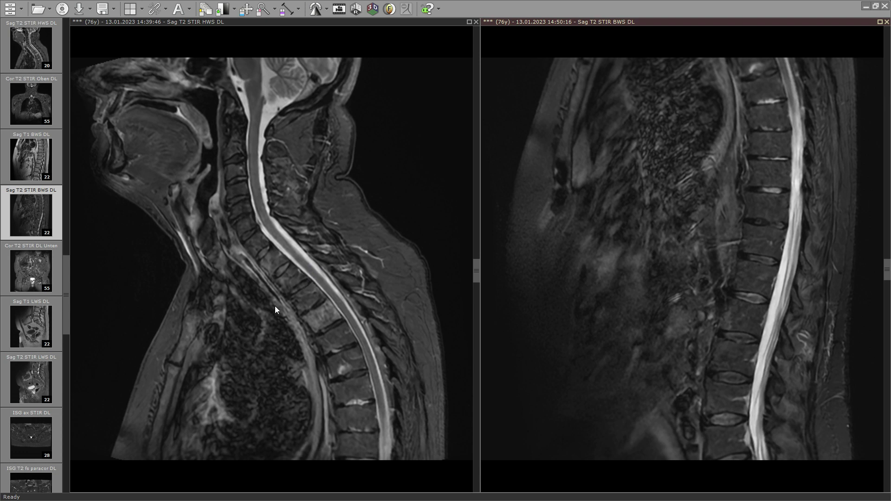
pyautogui.scroll(4, 275, 360)
pyautogui.scroll(-4, 279, 363)
pyautogui.moveTo(237, 307); pyautogui.dragTo(231, 296)
# Enlarge and reposition the thoracic Sag T2 STIR BWS DL image around the vertebral column and review its midline slices.
pyautogui.moveTo(749, 355); pyautogui.dragTo(733, 302)
pyautogui.scroll(-1, 738, 310)
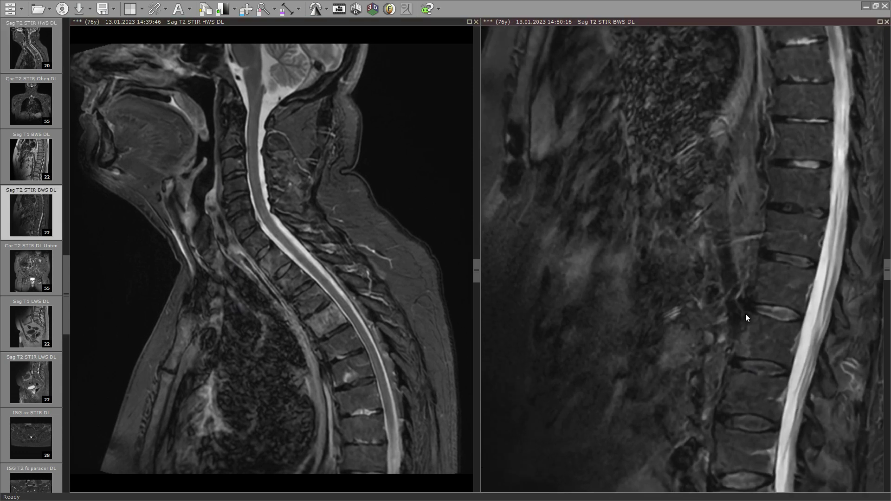
pyautogui.moveTo(793, 290); pyautogui.dragTo(709, 266)
pyautogui.scroll(-2, 688, 256)
pyautogui.scroll(1, 685, 229)
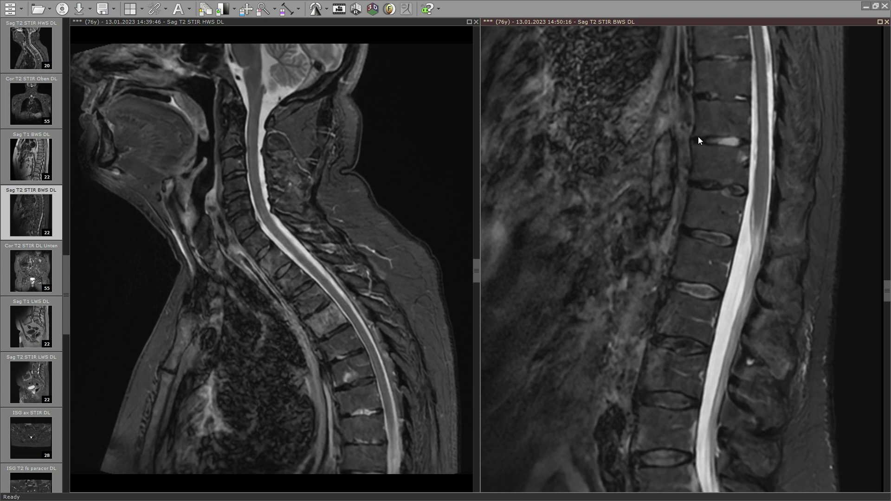
# Enlarge the Sag T2 STIR HWS DL image and examine the cervical and upper thoracic vertebral bodies slice by slice.
pyautogui.scroll(-1, 350, 378)
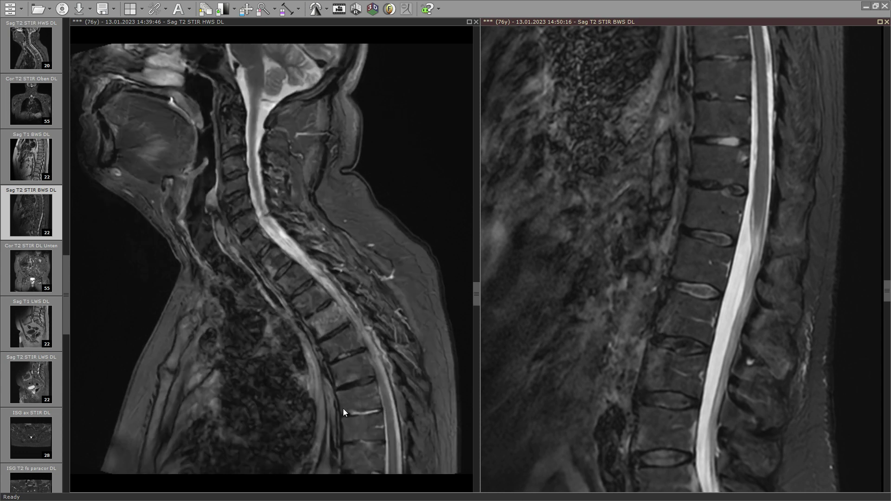
pyautogui.moveTo(343, 409); pyautogui.dragTo(339, 379)
pyautogui.scroll(-3, 377, 383)
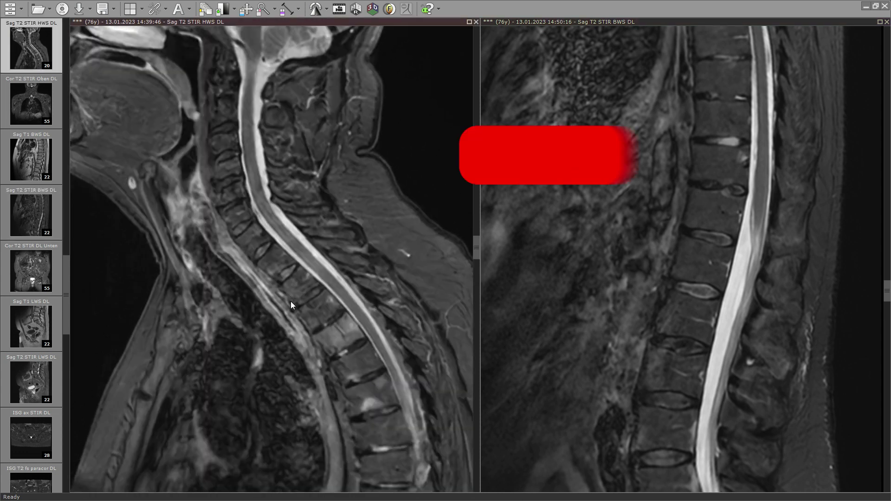
pyautogui.scroll(-4, 216, 293)
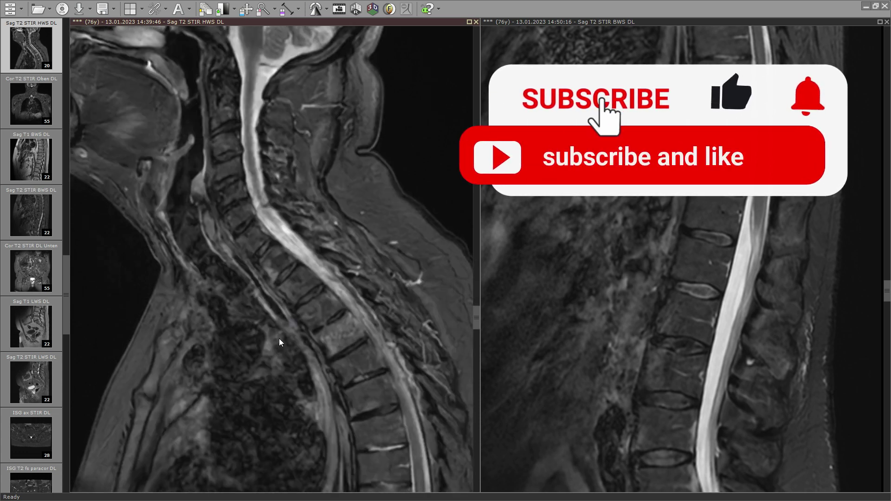
pyautogui.scroll(-1, 195, 149)
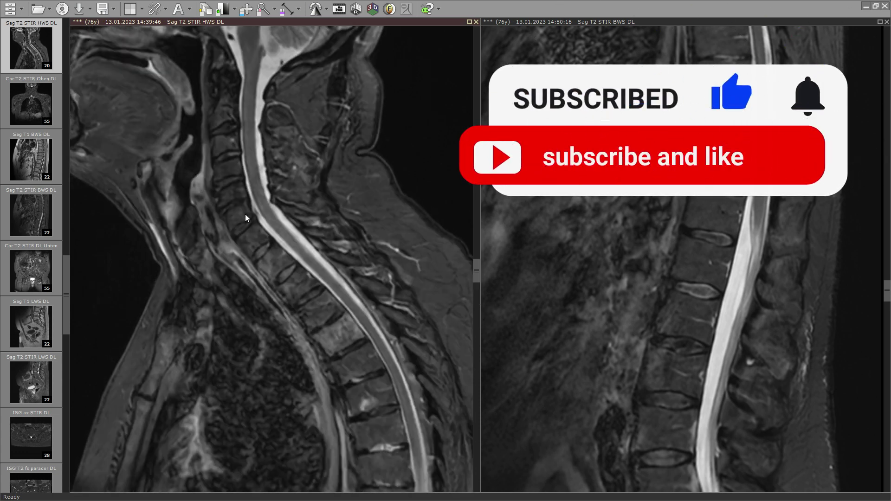
pyautogui.scroll(-2, 306, 372)
pyautogui.scroll(2, 320, 368)
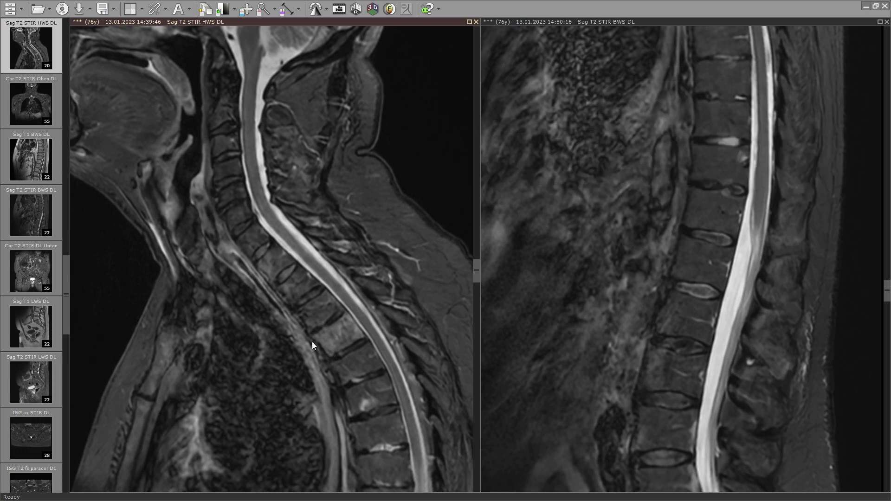
pyautogui.scroll(-1, 338, 343)
pyautogui.scroll(1, 338, 343)
pyautogui.scroll(2, 36, 122)
# Display the Sag T1 HWS DL series in place of the cervical STIR, enlarge it and review its midline slices.
pyautogui.moveTo(21, 69); pyautogui.dragTo(253, 290)
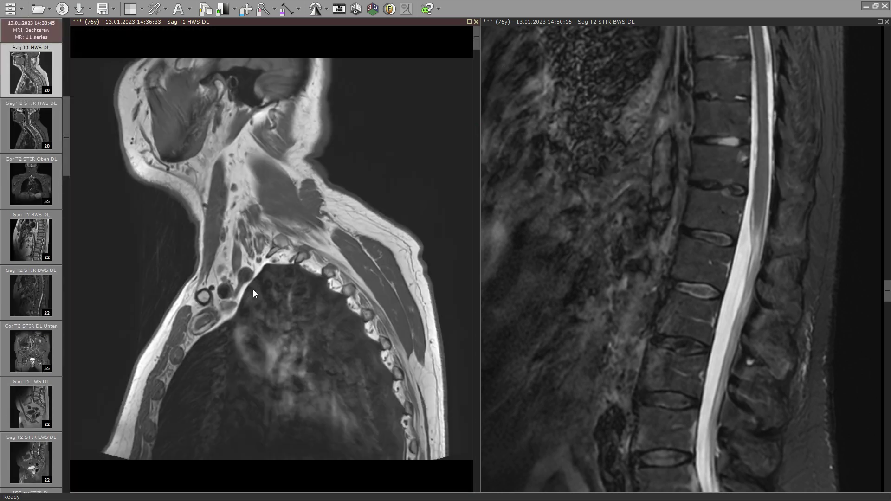
pyautogui.scroll(-8, 296, 342)
pyautogui.moveTo(339, 305); pyautogui.dragTo(336, 332)
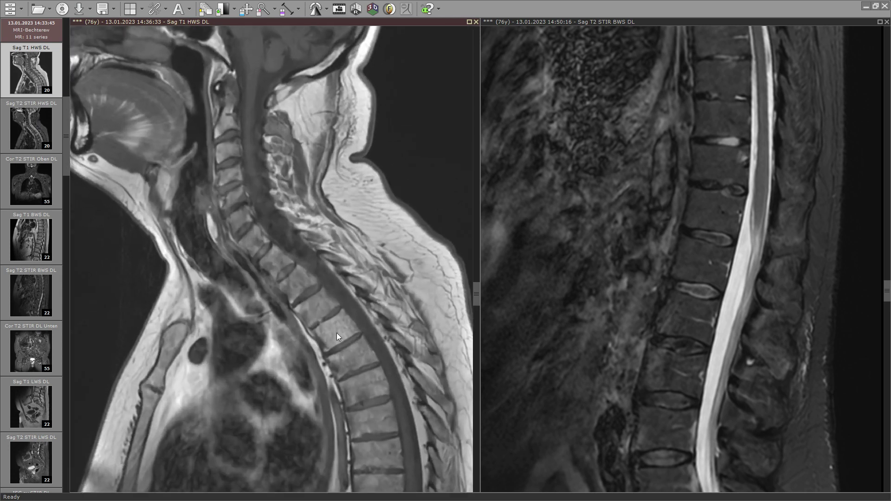
pyautogui.scroll(3, 342, 350)
pyautogui.scroll(-2, 325, 340)
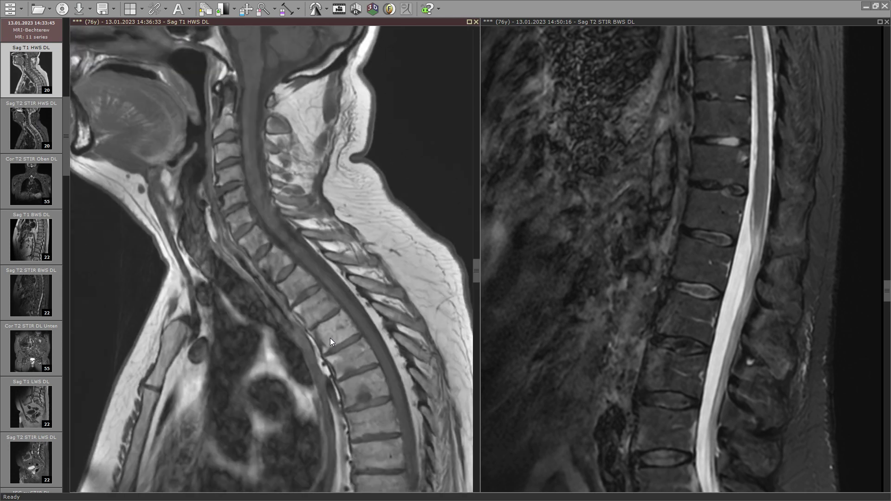
# Bring the Sag T2 STIR HWS DL series back beside the thoracic series and match both image scales on midline slices.
pyautogui.moveTo(31, 122); pyautogui.dragTo(197, 333)
pyautogui.scroll(2, 163, 185)
pyautogui.scroll(-1, 179, 205)
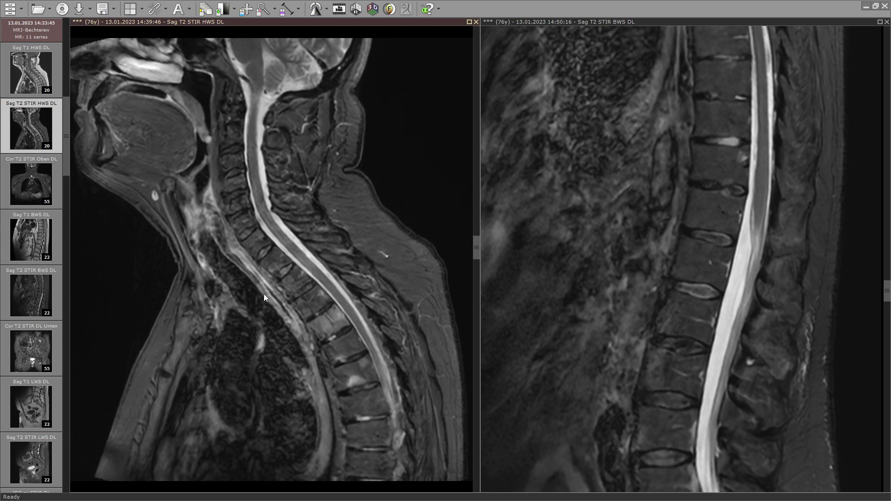
pyautogui.scroll(-2, 267, 297)
pyautogui.scroll(-2, 694, 334)
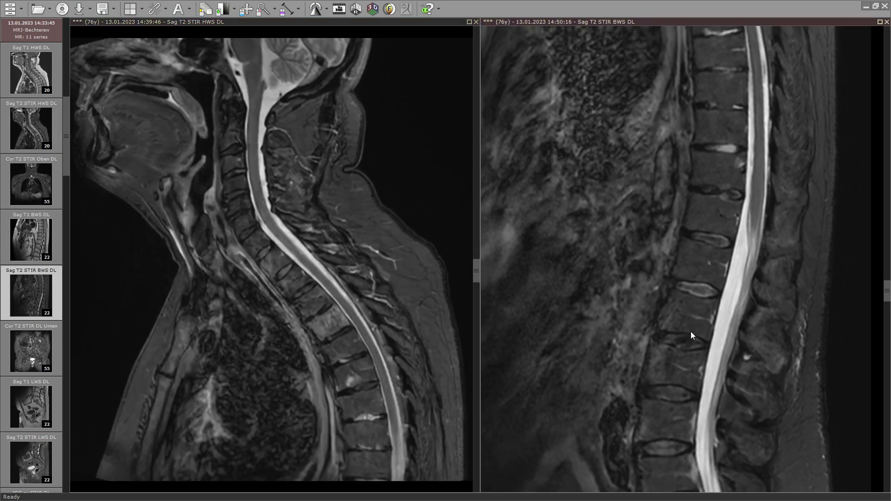
pyautogui.scroll(-2, 637, 283)
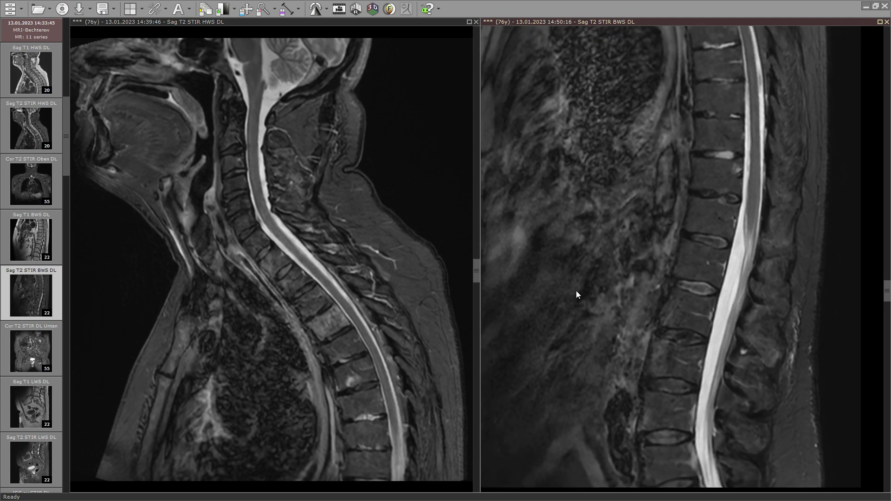
pyautogui.scroll(-3, 339, 282)
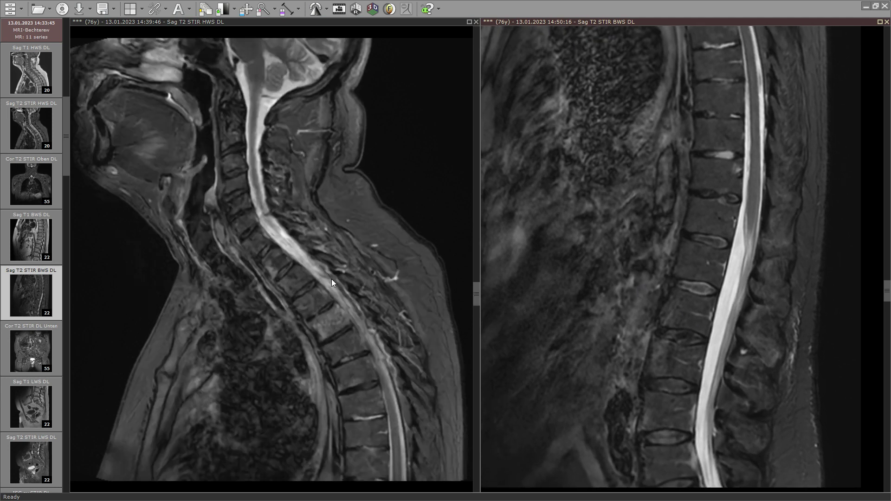
# Examine the Sag T2 STIR HWS DL slices from midline to both sides, checking the upper thoracic vertebrae and lateral joints.
pyautogui.scroll(-4, 308, 286)
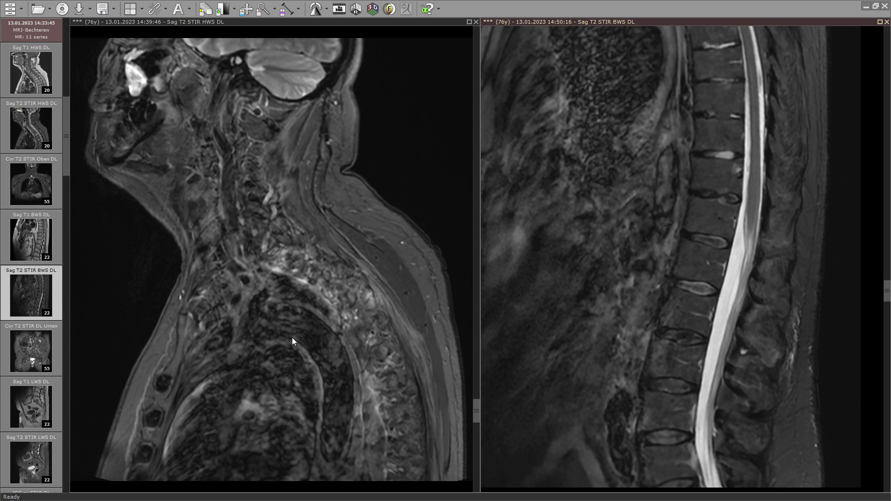
pyautogui.scroll(10, 364, 386)
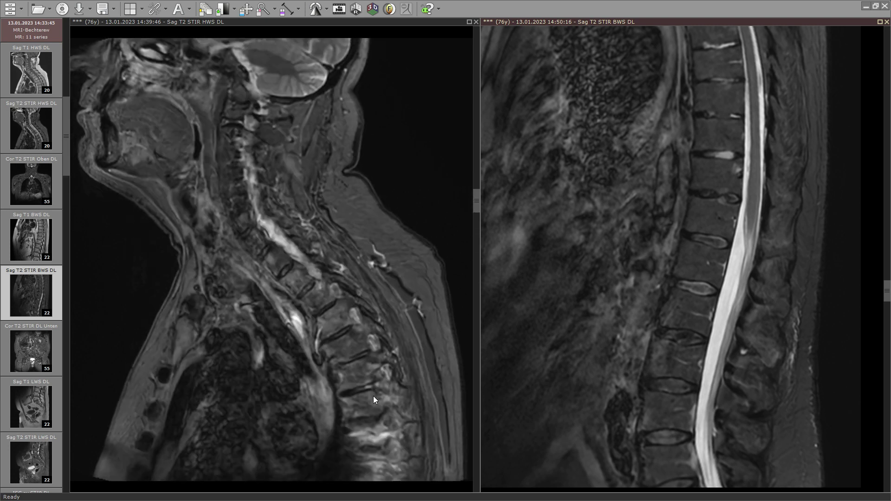
pyautogui.scroll(4, 368, 401)
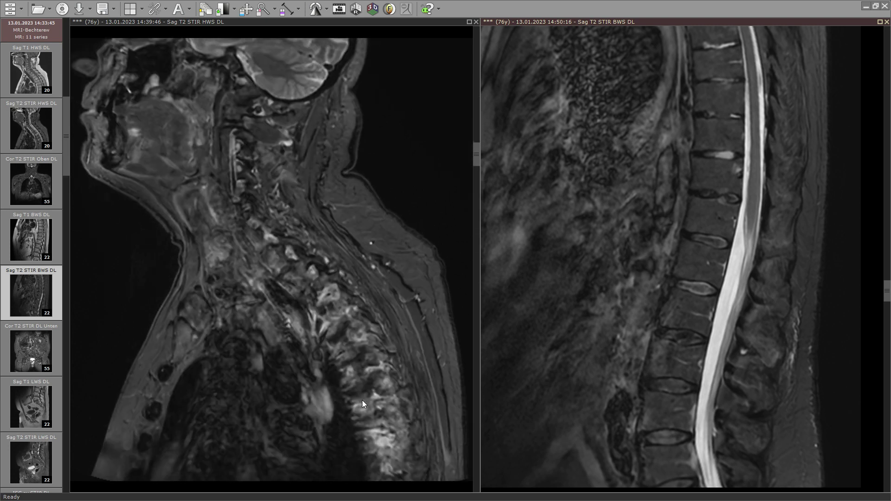
pyautogui.scroll(-10, 363, 406)
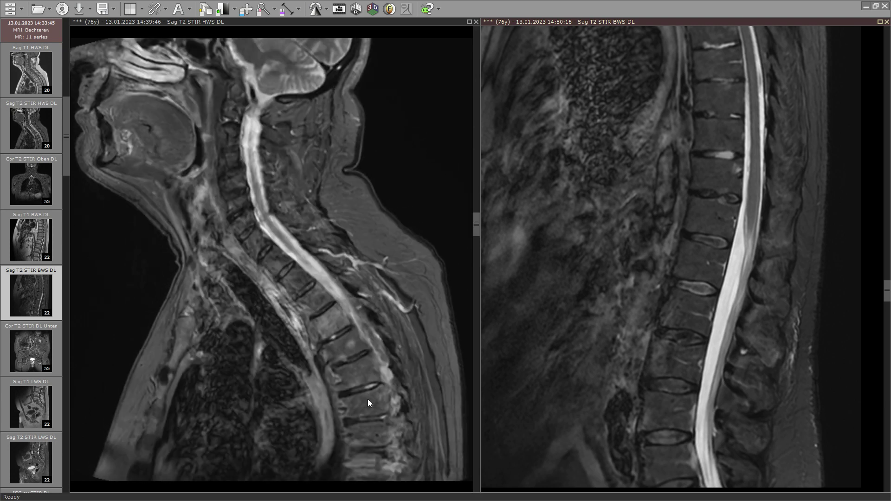
pyautogui.scroll(10, 374, 410)
pyautogui.scroll(-8, 418, 441)
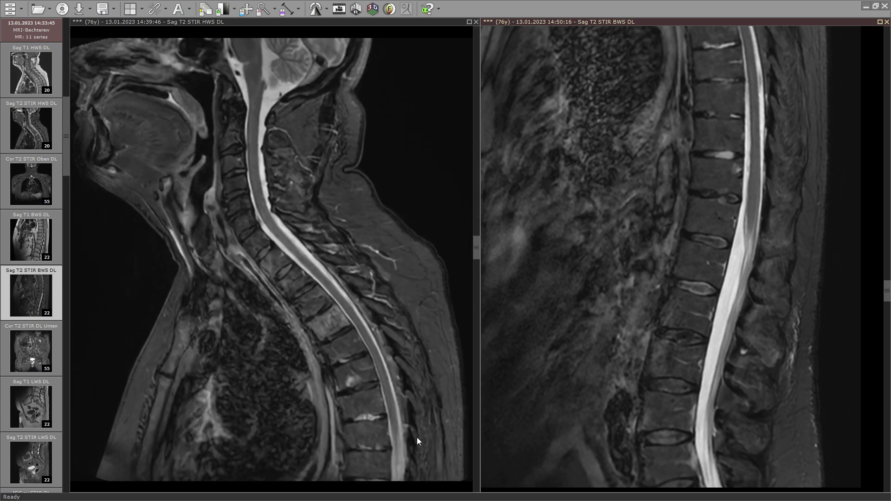
pyautogui.scroll(-5, 414, 433)
pyautogui.scroll(7, 419, 428)
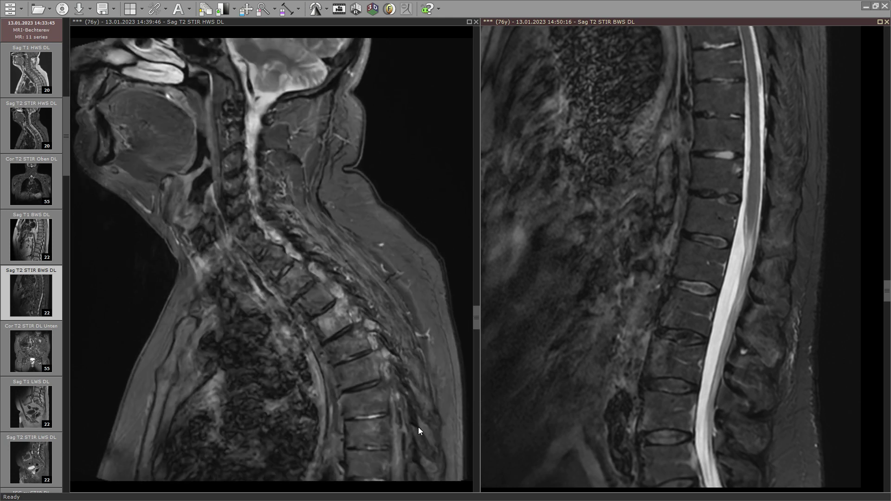
pyautogui.scroll(3, 420, 427)
pyautogui.scroll(-4, 690, 252)
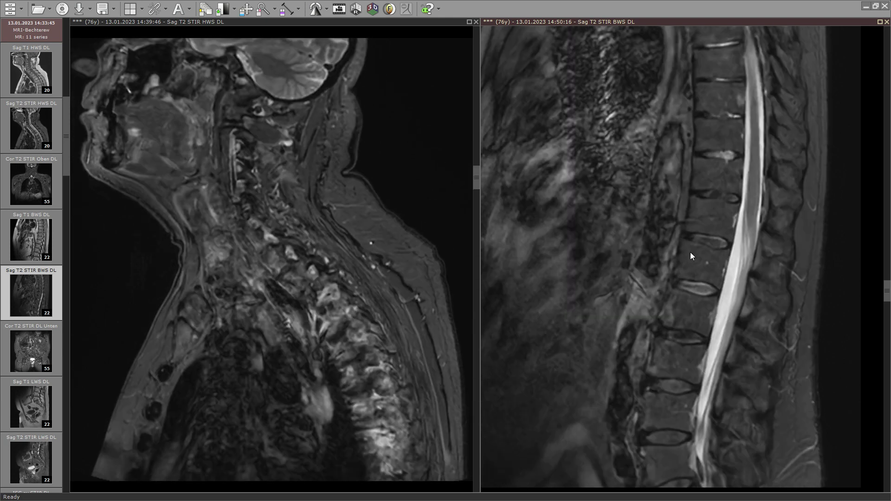
# Examine the thoracic Sag T2 STIR BWS DL slices between the midline and the lateral vertebral edges.
pyautogui.scroll(8, 591, 349)
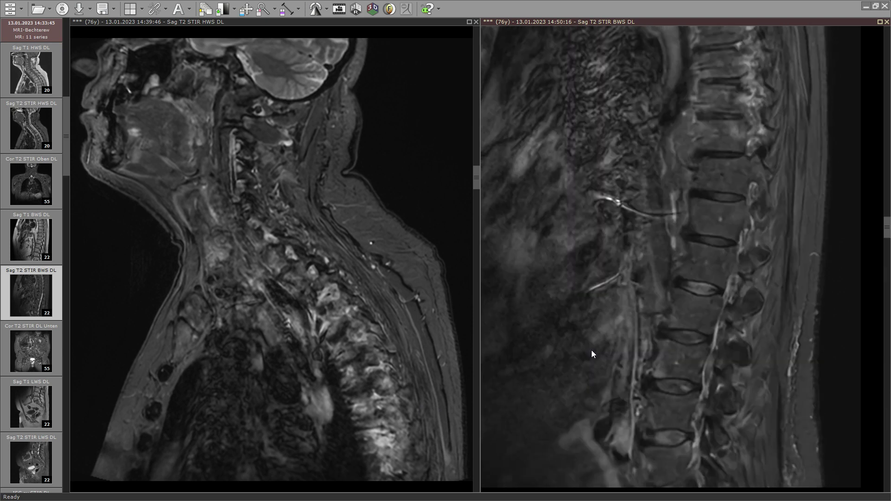
pyautogui.scroll(-1, 594, 356)
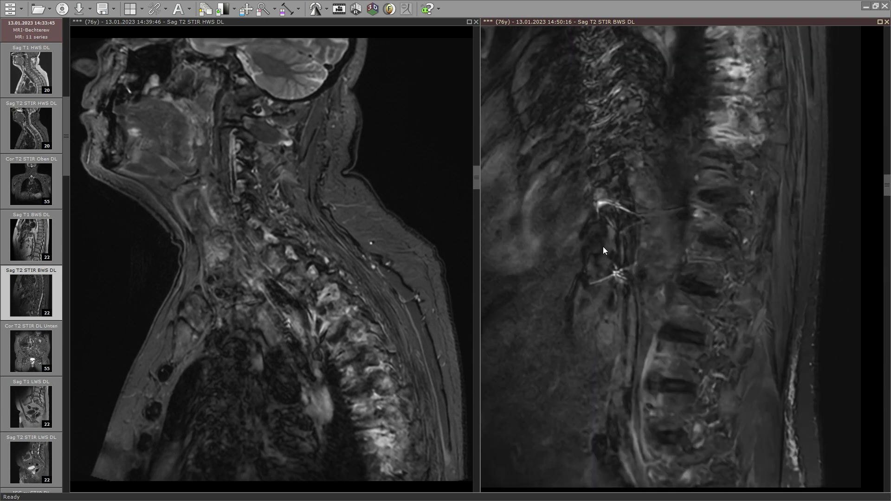
pyautogui.scroll(-5, 603, 247)
pyautogui.scroll(4, 605, 253)
pyautogui.scroll(-3, 615, 277)
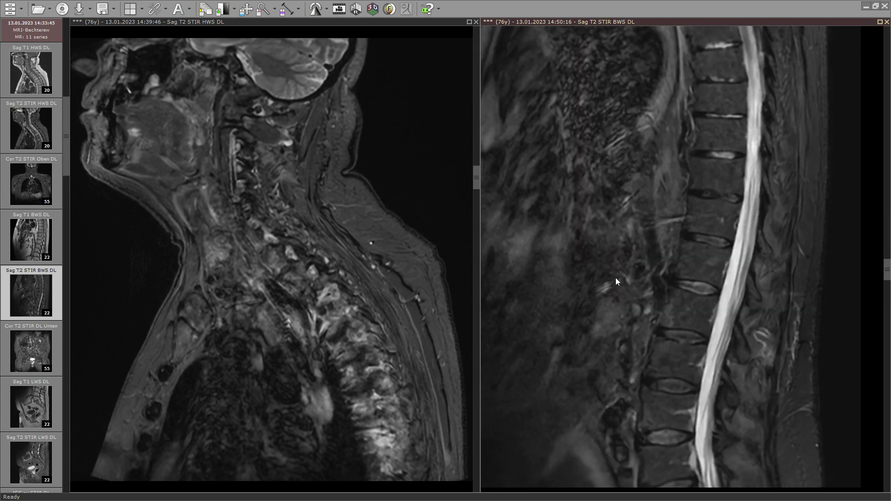
pyautogui.scroll(4, 616, 278)
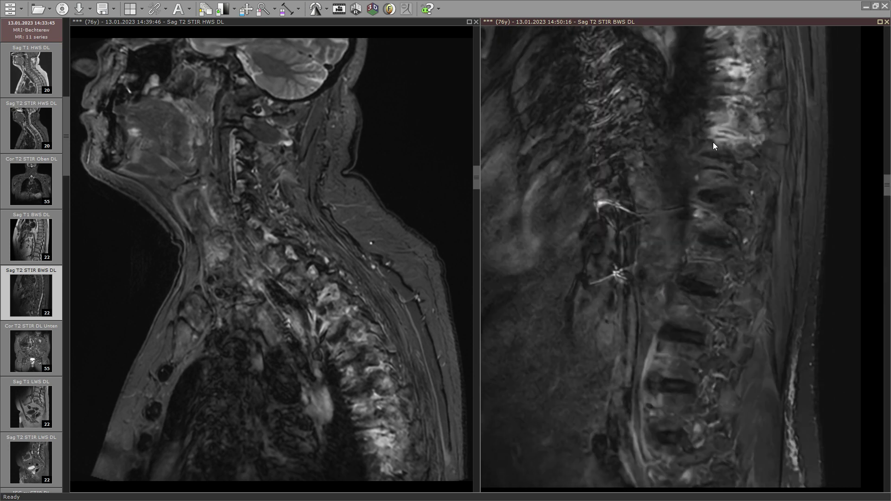
# Maximise the Sag T2 STIR BWS DL series and shift its image to inspect the upper thoracic vertebrae on paramedian slices.
pyautogui.doubleClick(714, 141)
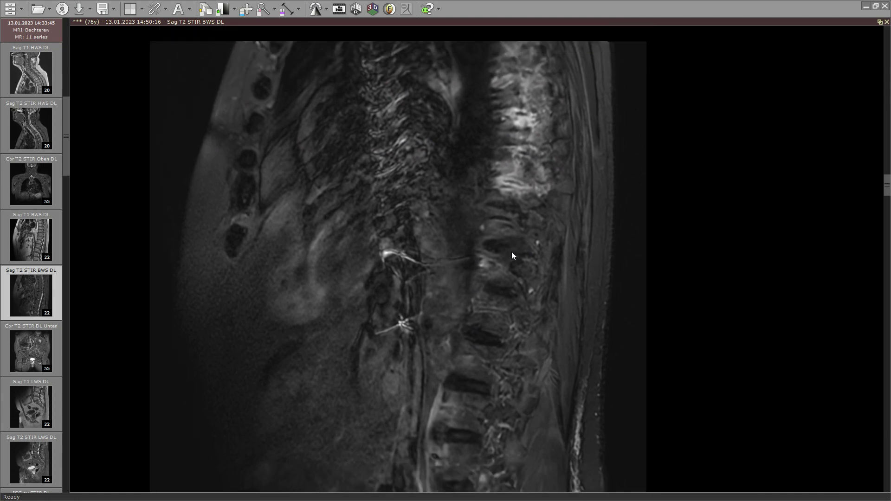
pyautogui.moveTo(512, 251); pyautogui.dragTo(501, 324)
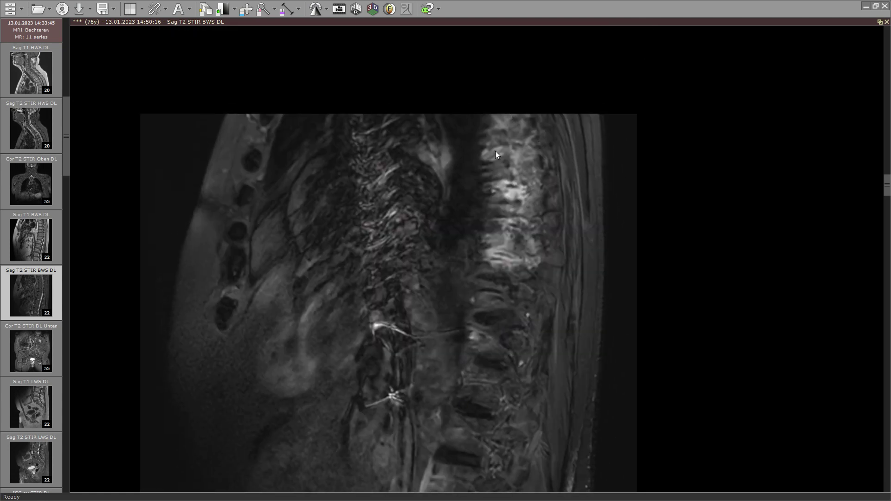
pyautogui.moveTo(523, 107)
pyautogui.mouseDown()
pyautogui.moveTo(506, 120)
pyautogui.moveTo(466, 276)
pyautogui.moveTo(545, 128)
pyautogui.moveTo(514, 115)
pyautogui.mouseUp()
pyautogui.scroll(-1, 509, 183)
pyautogui.scroll(1, 511, 183)
pyautogui.scroll(-1, 510, 184)
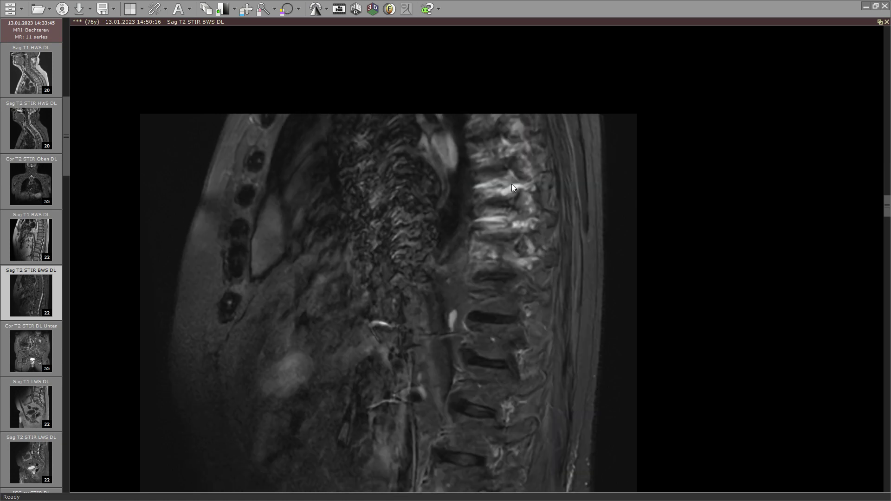
pyautogui.scroll(1, 512, 184)
pyautogui.press('Delete')
# Examine the maximised thoracic STIR slices from the lateral vertebral edges out to the posterior ribs and back.
pyautogui.scroll(1, 578, 199)
pyautogui.scroll(-2, 560, 199)
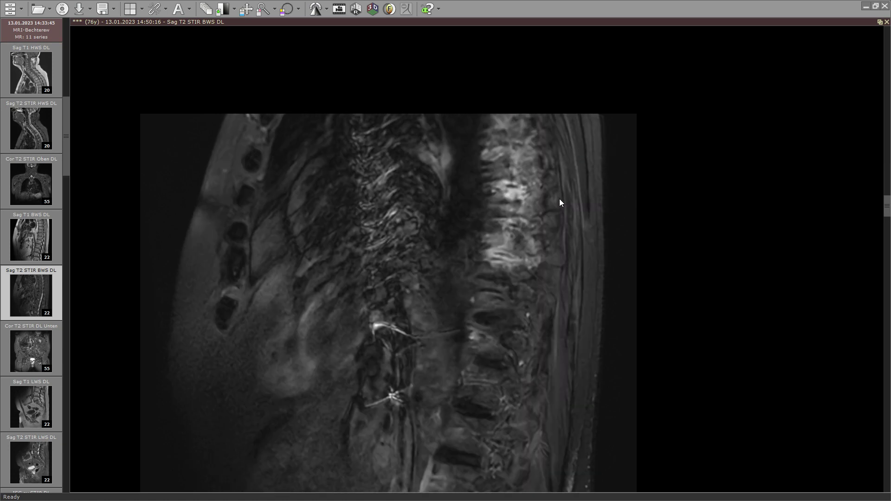
pyautogui.scroll(2, 558, 198)
pyautogui.scroll(6, 559, 198)
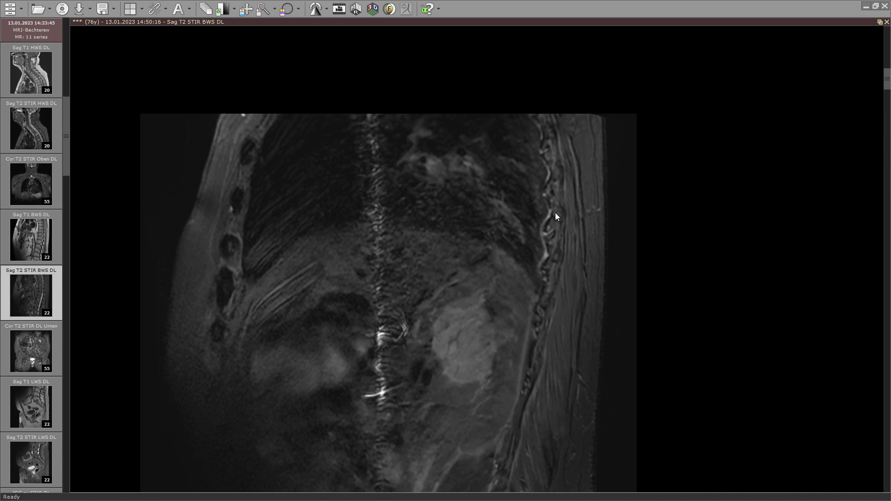
pyautogui.scroll(-4, 560, 182)
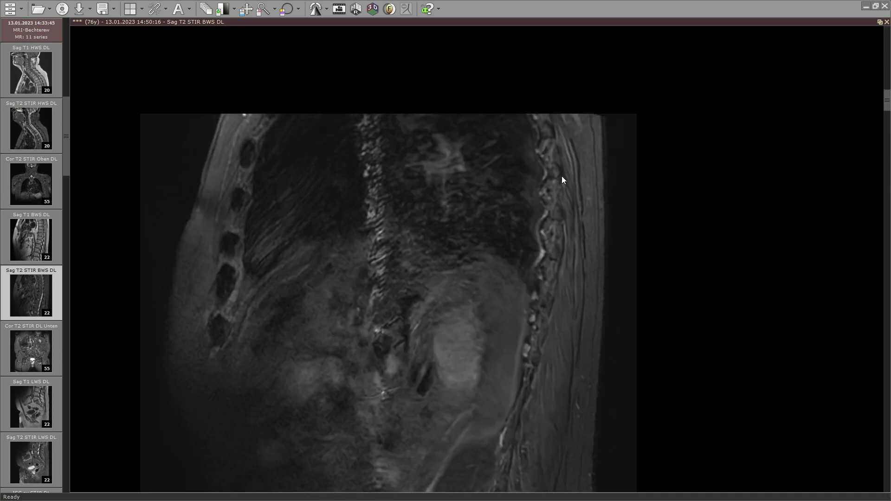
pyautogui.scroll(-5, 553, 173)
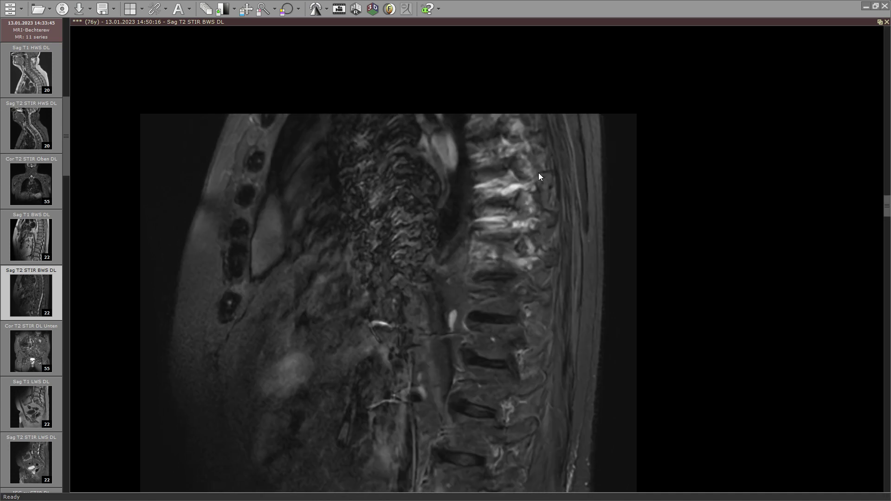
pyautogui.scroll(2, 522, 178)
# Display the Sag T2 STIR HWS DL series in the maximised view and go to the lateral slices showing the costovertebral region.
pyautogui.moveTo(30, 136); pyautogui.dragTo(436, 205)
pyautogui.scroll(-6, 441, 206)
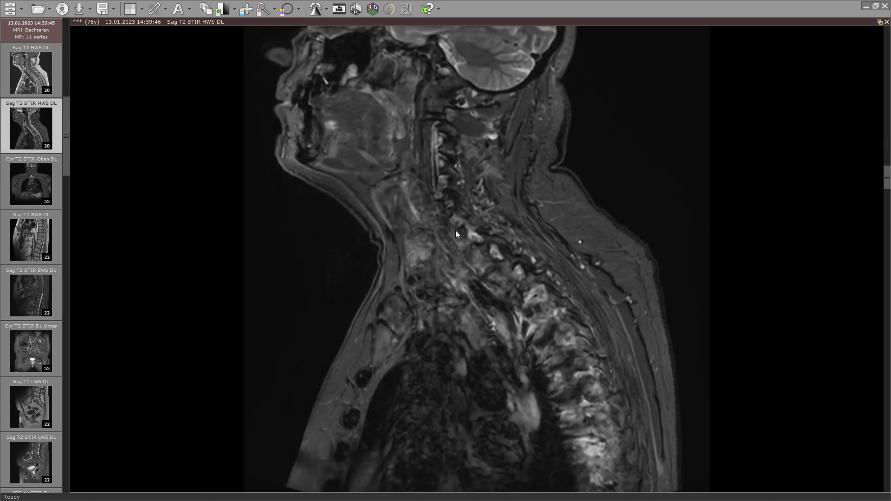
pyautogui.scroll(3, 564, 292)
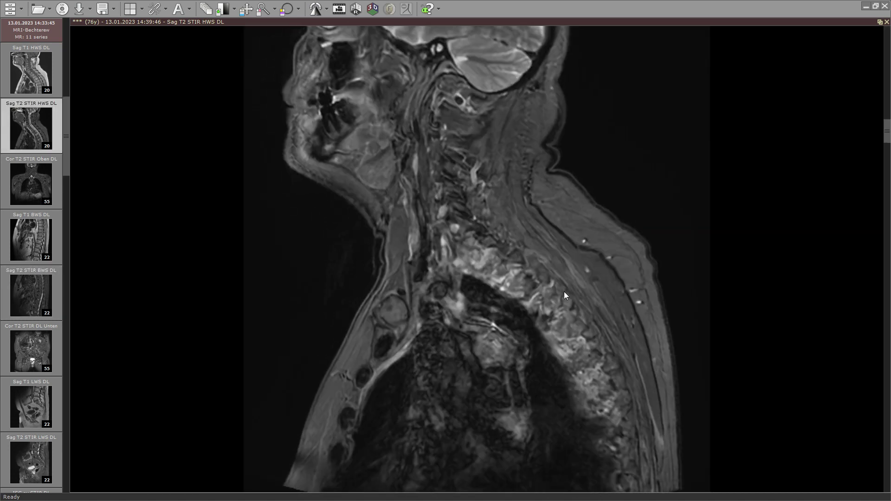
# Discard an elliptical ROI of about 35 cm² and outline the upper thoracic costovertebral region freehand on the lateral STIR slice.
pyautogui.moveTo(497, 259)
pyautogui.mouseDown()
pyautogui.moveTo(492, 287)
pyautogui.moveTo(563, 391)
pyautogui.mouseUp()
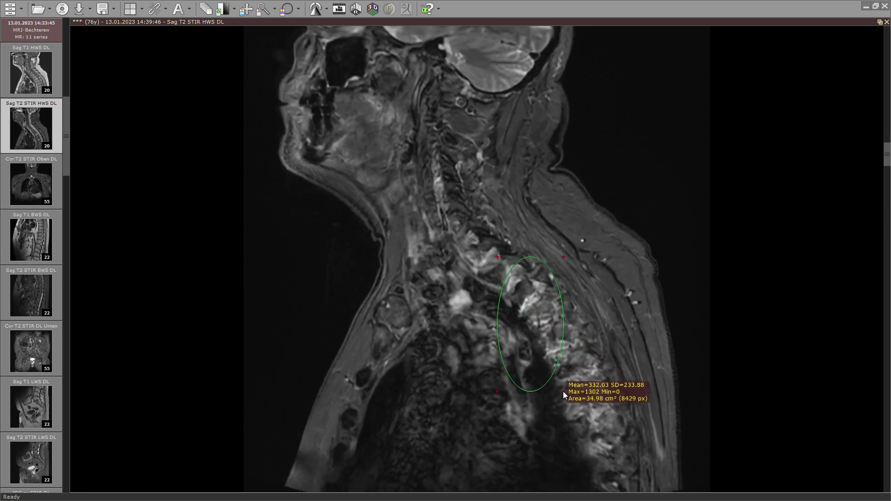
pyautogui.press('Delete')
pyautogui.press('p')
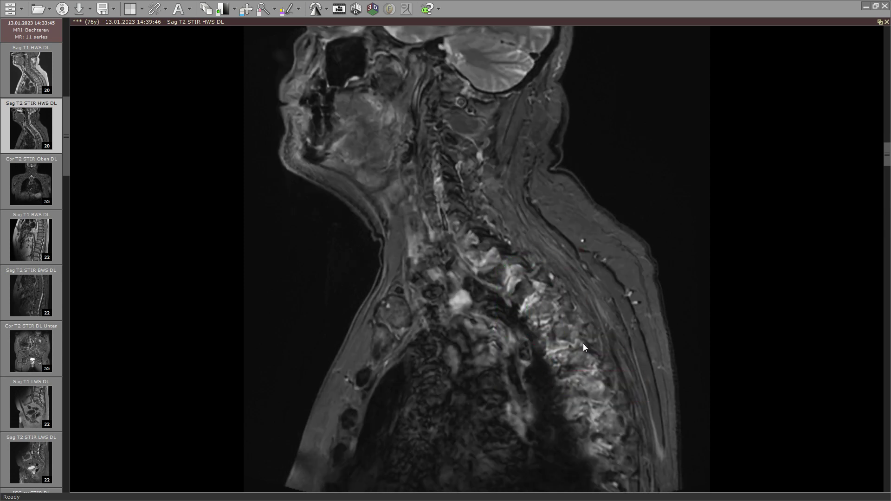
pyautogui.moveTo(508, 301)
pyautogui.mouseDown()
pyautogui.moveTo(591, 456)
pyautogui.moveTo(614, 369)
pyautogui.moveTo(527, 272)
pyautogui.mouseUp()
# Compare the outlined costovertebral region with the lateral slices on the opposite side of the Sag T2 STIR HWS DL series.
pyautogui.scroll(-10, 553, 316)
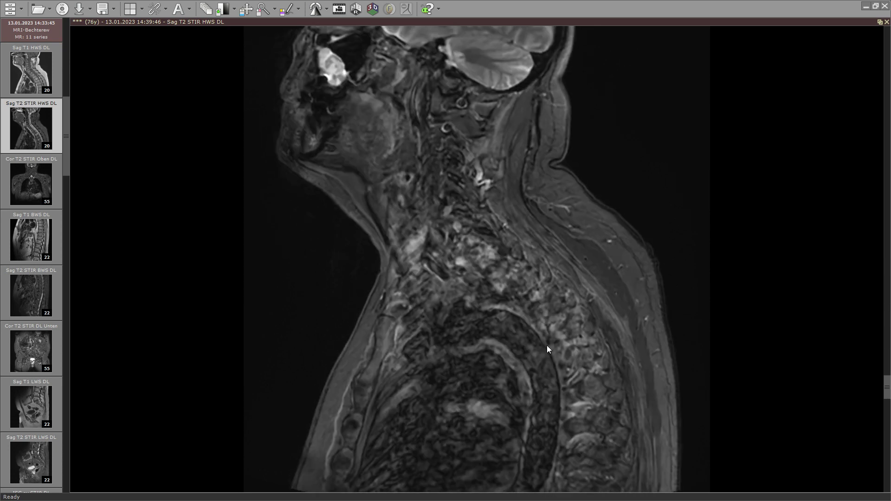
pyautogui.scroll(1, 571, 370)
pyautogui.scroll(-2, 577, 395)
pyautogui.scroll(1, 603, 403)
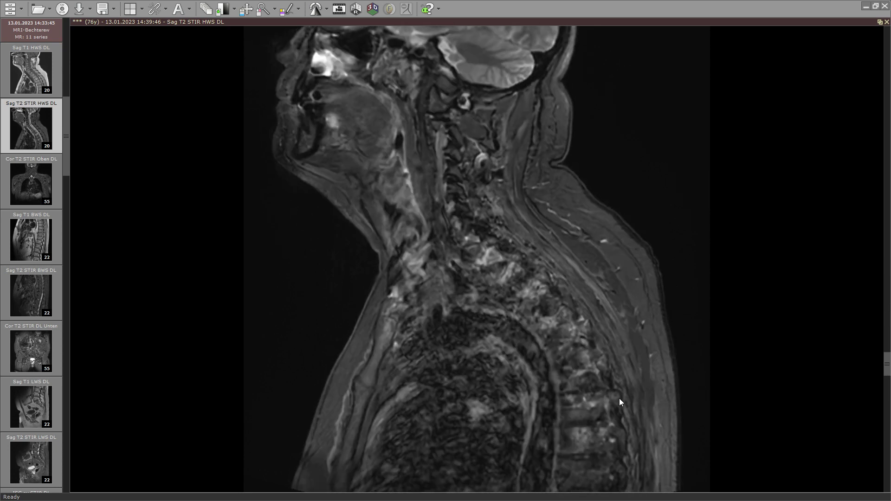
pyautogui.scroll(-1, 607, 376)
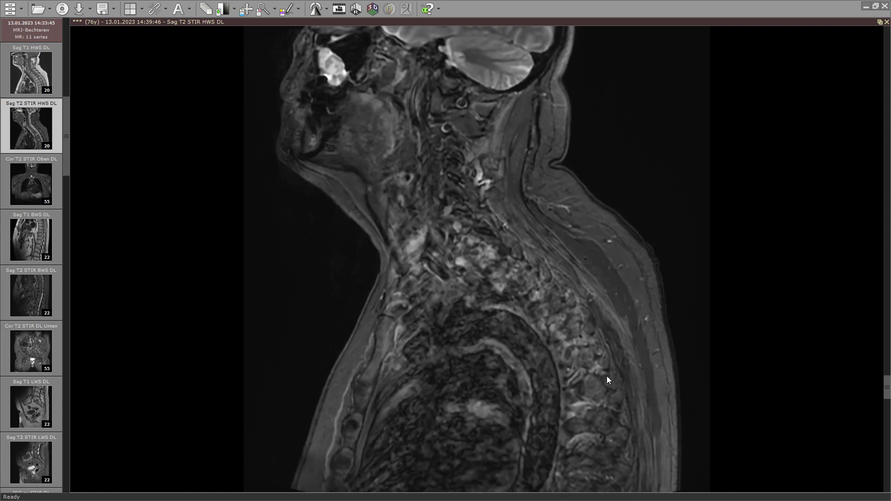
pyautogui.scroll(1, 558, 301)
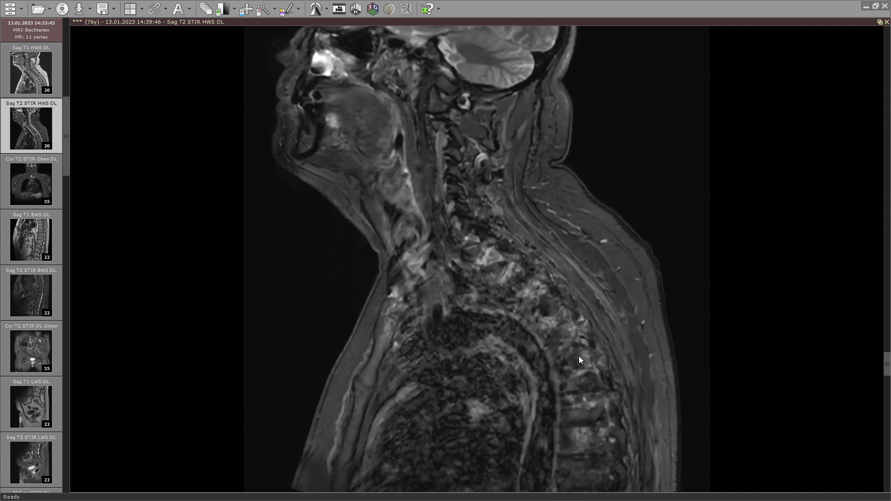
pyautogui.scroll(8, 580, 358)
pyautogui.scroll(-2, 497, 256)
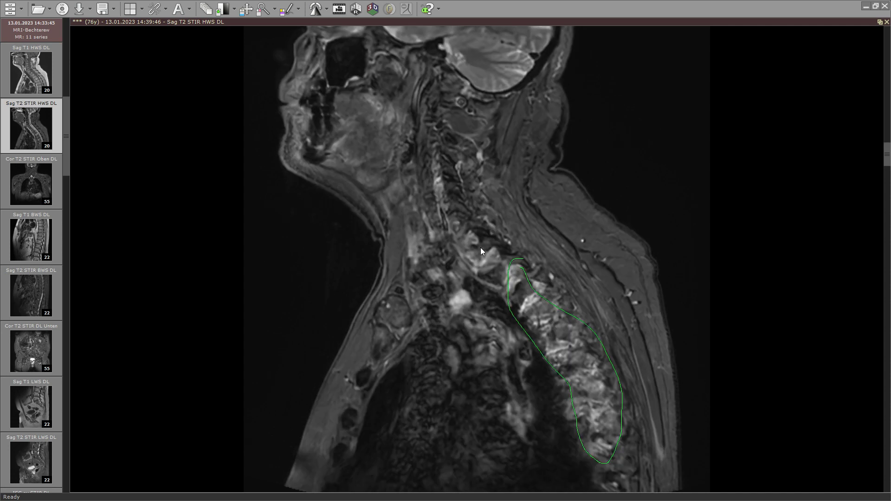
pyautogui.press('e')
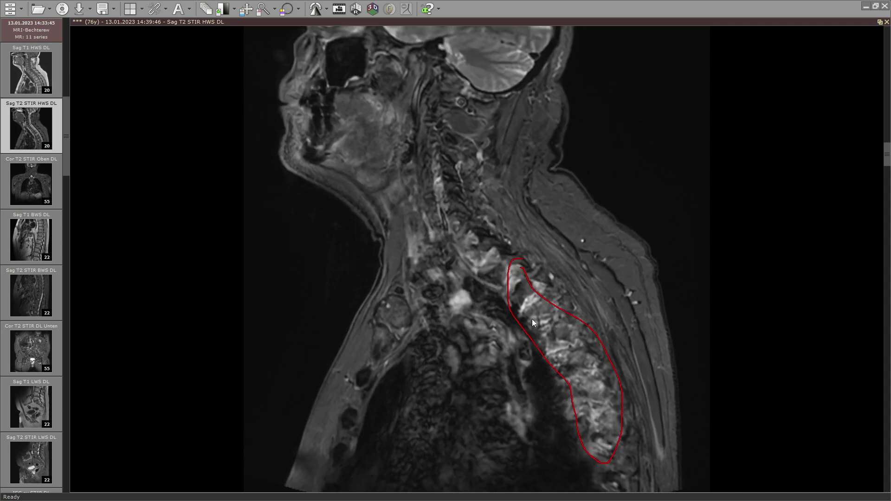
pyautogui.scroll(-2, 507, 286)
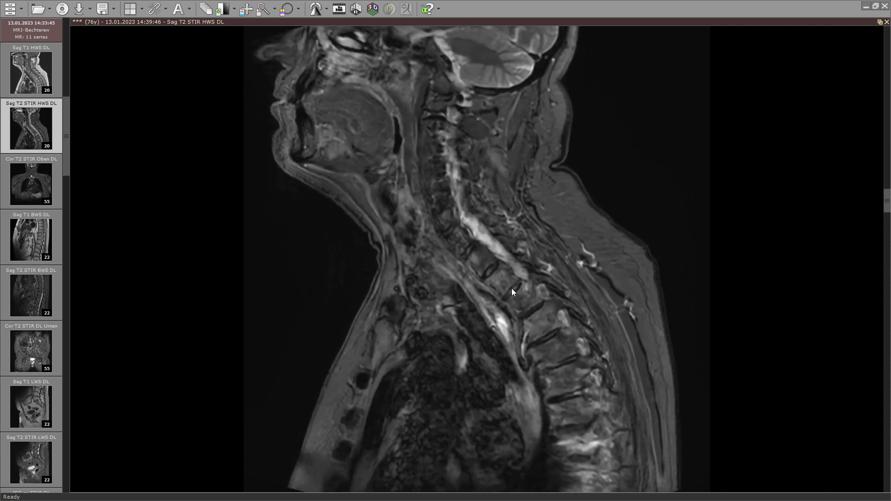
# Display the Cor T2 STIR Oben DL series, magnify the chest and go to the posterior slices through the thoracic spinal canal.
pyautogui.click(26, 181)
pyautogui.scroll(-15, 448, 247)
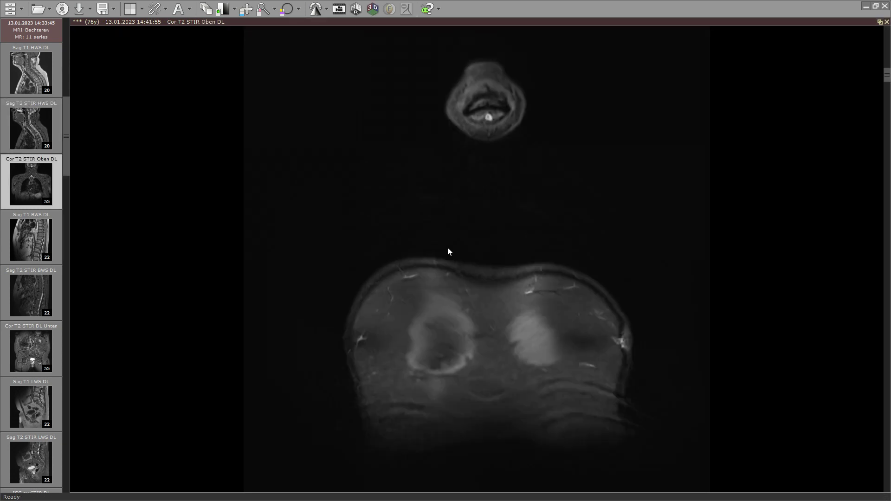
pyautogui.scroll(-8, 562, 287)
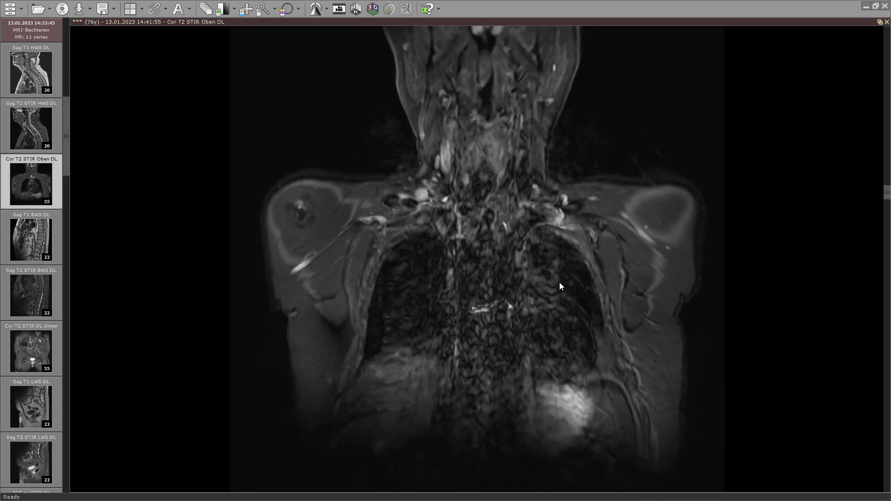
pyautogui.scroll(-7, 566, 304)
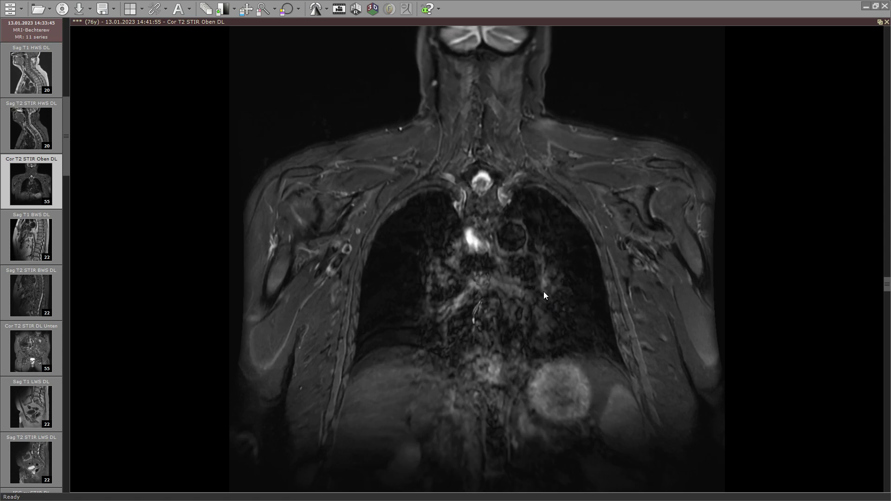
pyautogui.moveTo(544, 292); pyautogui.dragTo(443, 140)
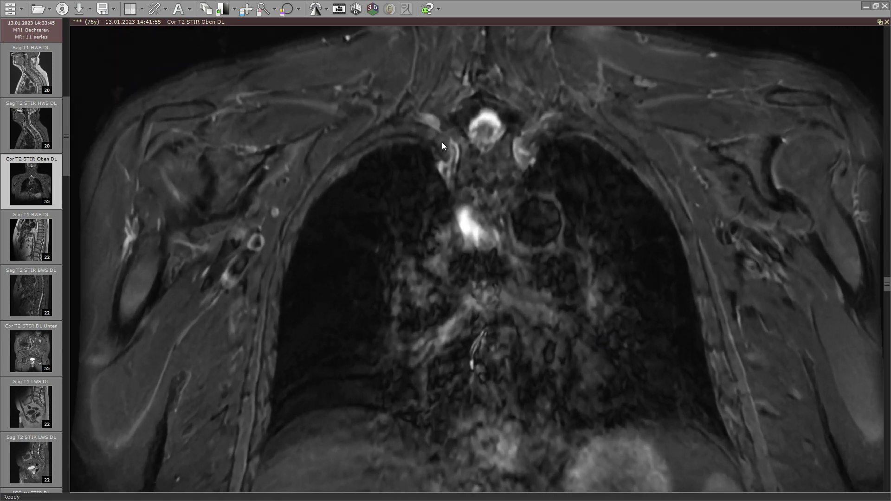
pyautogui.scroll(-10, 446, 154)
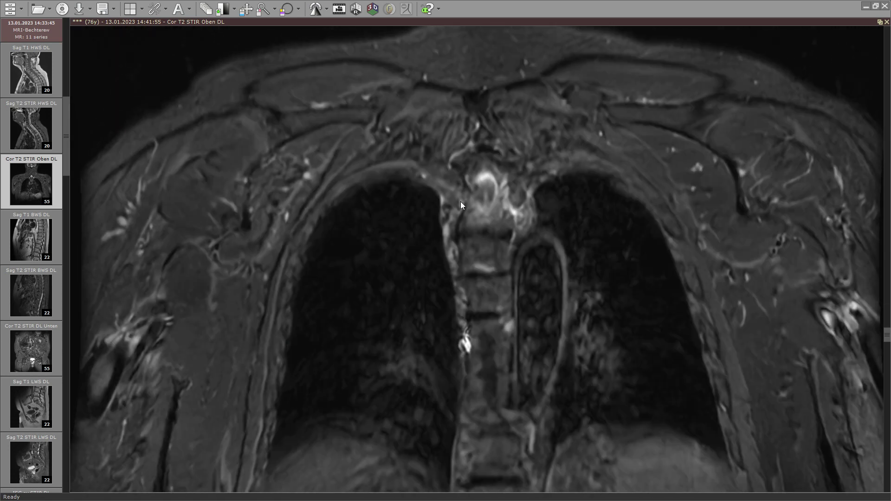
pyautogui.scroll(-10, 461, 205)
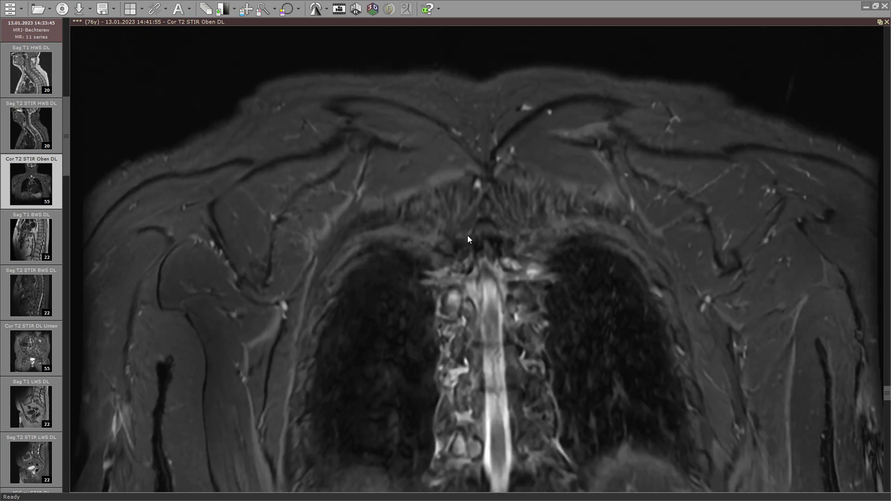
# Centre and magnify the thoracic costovertebral joints beside the spinal canal on the coronal STIR slice.
pyautogui.moveTo(467, 235); pyautogui.dragTo(471, 280)
pyautogui.moveTo(500, 250); pyautogui.dragTo(483, 175)
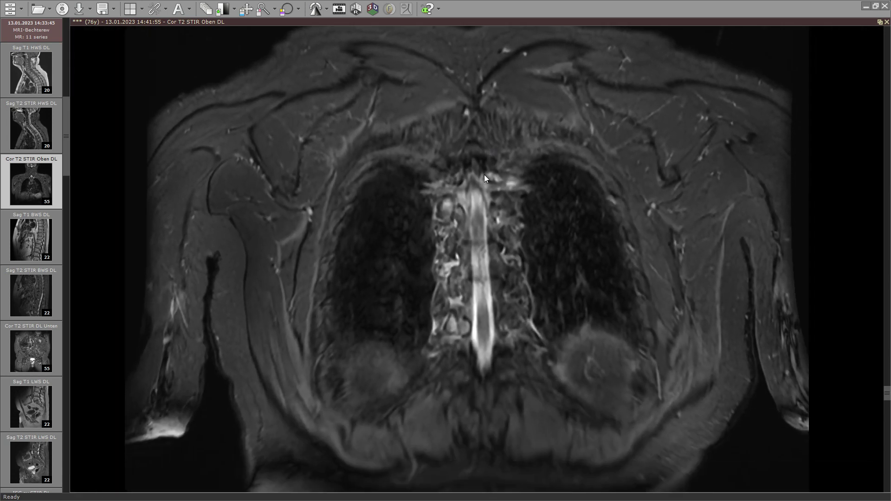
pyautogui.scroll(-1, 485, 186)
pyautogui.scroll(1, 486, 197)
pyautogui.moveTo(466, 344)
pyautogui.mouseDown()
pyautogui.moveTo(441, 166)
pyautogui.moveTo(421, 176)
pyautogui.mouseUp()
pyautogui.scroll(-1, 422, 177)
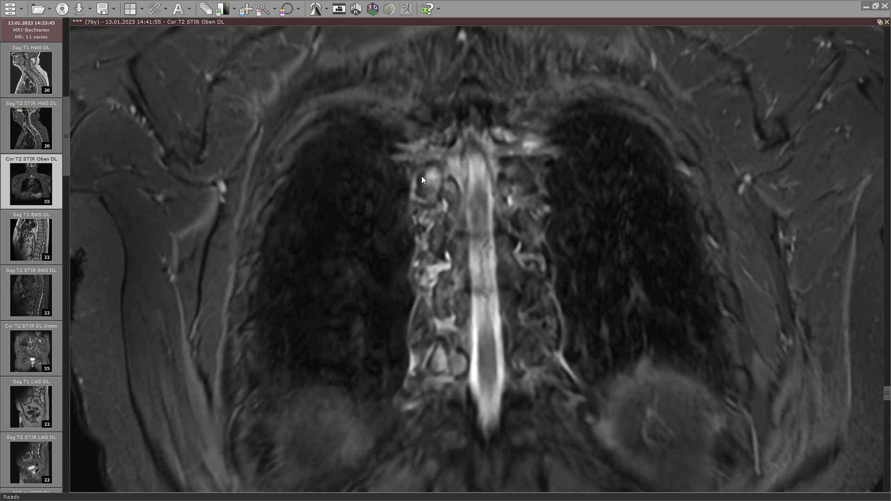
# Examine the magnified costovertebral joints across the coronal slices from the vertebral bodies to the posterior spinal canal.
pyautogui.press('p')
pyautogui.press('Delete')
pyautogui.scroll(-2, 445, 191)
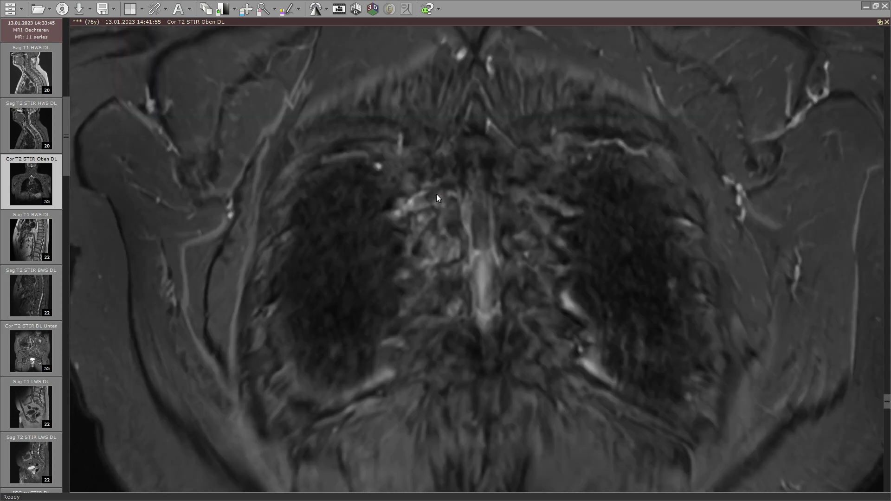
pyautogui.scroll(4, 436, 194)
pyautogui.scroll(-2, 431, 191)
pyautogui.scroll(1, 434, 135)
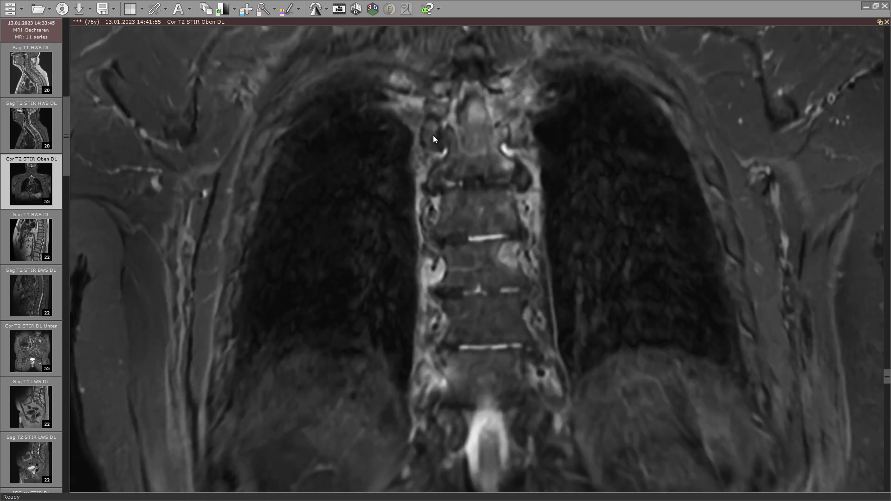
pyautogui.scroll(-2, 416, 130)
pyautogui.scroll(-4, 394, 137)
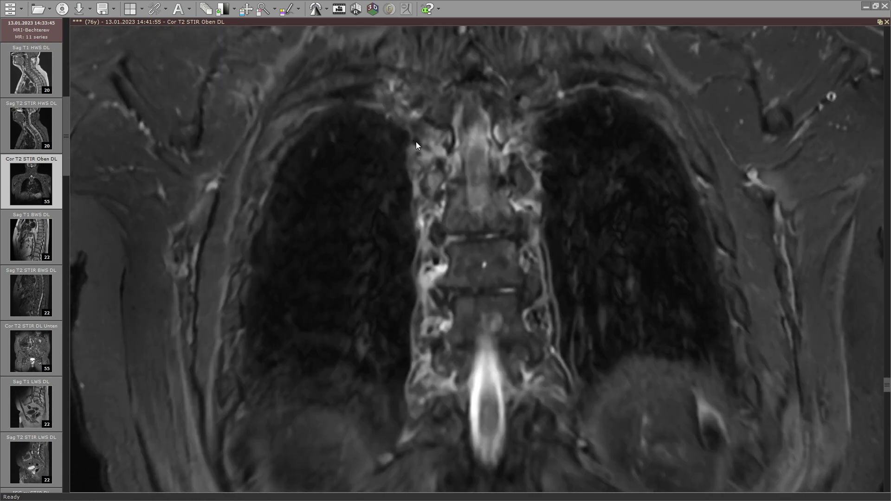
pyautogui.scroll(3, 436, 188)
pyautogui.scroll(3, 436, 204)
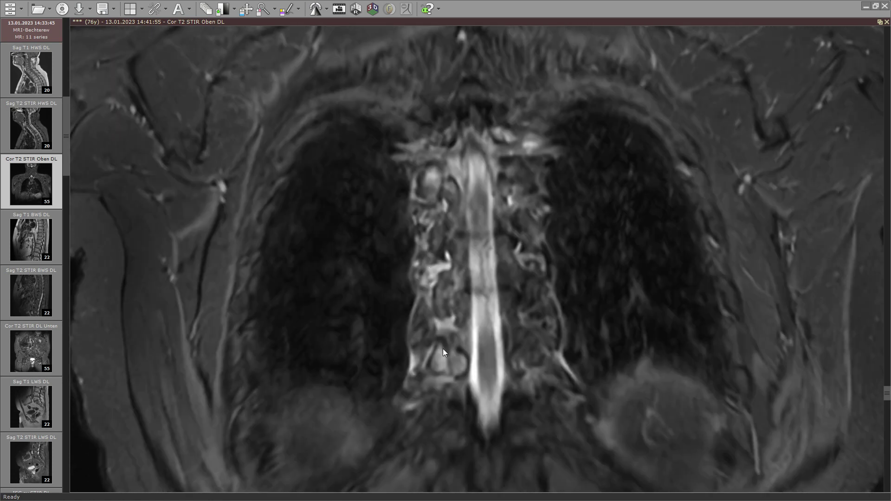
# Outline the column of costovertebral joints on one side of the spinal canal with a freehand curve on the coronal slice.
pyautogui.scroll(-3, 450, 325)
pyautogui.scroll(3, 423, 214)
pyautogui.moveTo(383, 178)
pyautogui.mouseDown()
pyautogui.moveTo(428, 406)
pyautogui.moveTo(418, 126)
pyautogui.mouseUp()
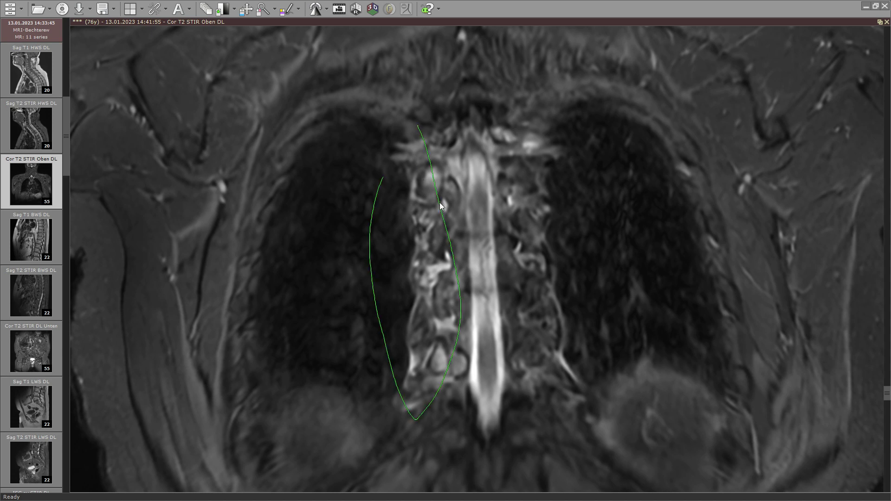
# Compare the costovertebral joints on both sides across the coronal STIR slices, first at reduced and then at higher magnification.
pyautogui.moveTo(346, 169); pyautogui.dragTo(363, 271)
pyautogui.scroll(3, 416, 293)
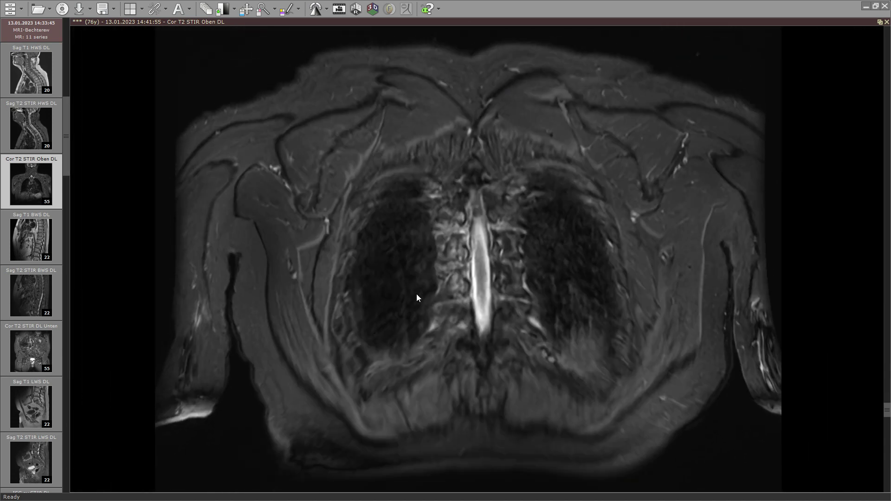
pyautogui.scroll(-2, 419, 300)
pyautogui.scroll(5, 423, 323)
pyautogui.scroll(-5, 420, 322)
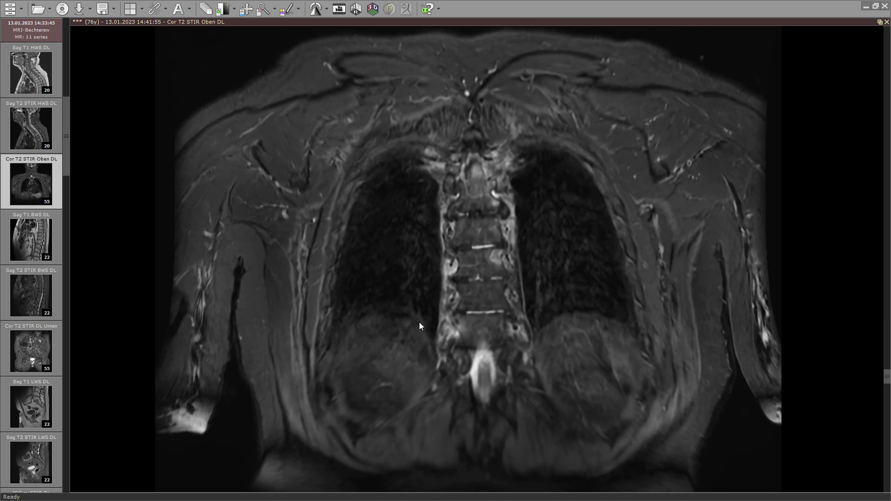
pyautogui.scroll(-2, 422, 322)
pyautogui.scroll(4, 459, 263)
pyautogui.scroll(-2, 484, 224)
pyautogui.moveTo(495, 205); pyautogui.dragTo(493, 144)
pyautogui.scroll(1, 501, 146)
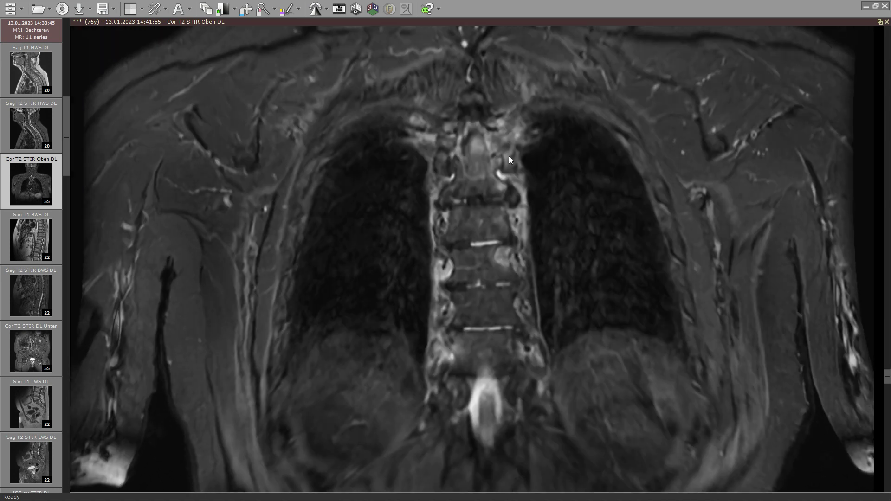
pyautogui.scroll(3, 513, 176)
# Return to the Sag T2 STIR HWS DL series and examine its midline, paramedian and lateral rib slices.
pyautogui.press('pageup')
pyautogui.scroll(8, 571, 367)
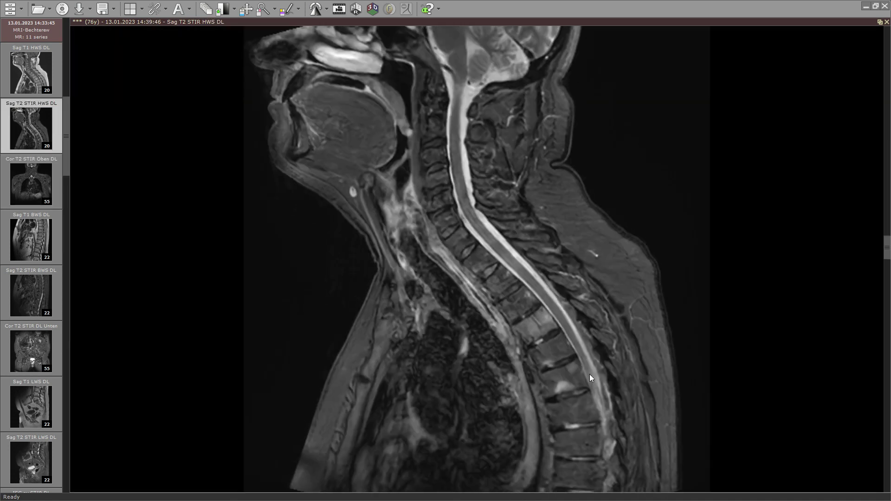
pyautogui.scroll(-5, 598, 388)
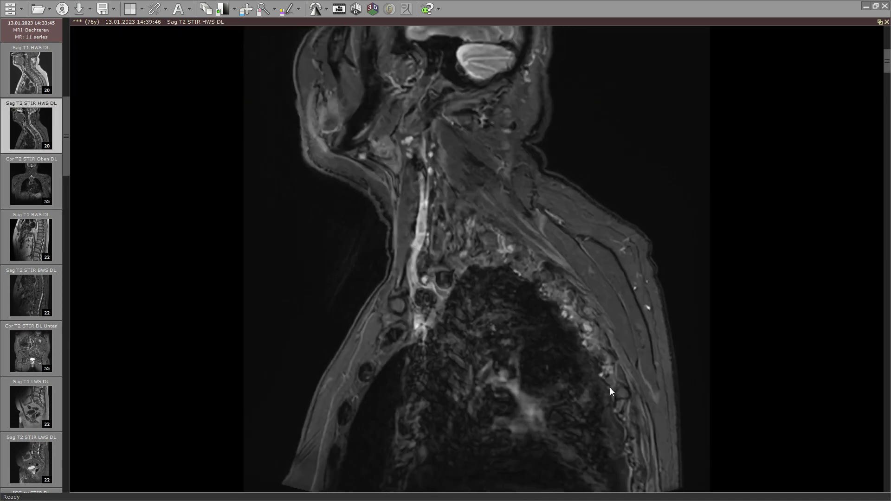
pyautogui.scroll(-4, 609, 388)
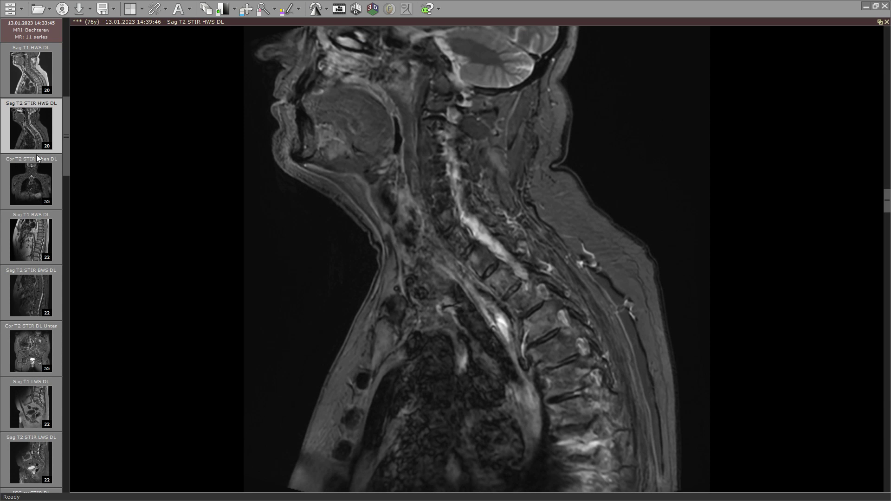
# Display the Sag T1 HWS DL series and examine the upper thoracic costovertebral region on its lateral slices at higher magnification.
pyautogui.click(38, 68)
pyautogui.scroll(-5, 528, 339)
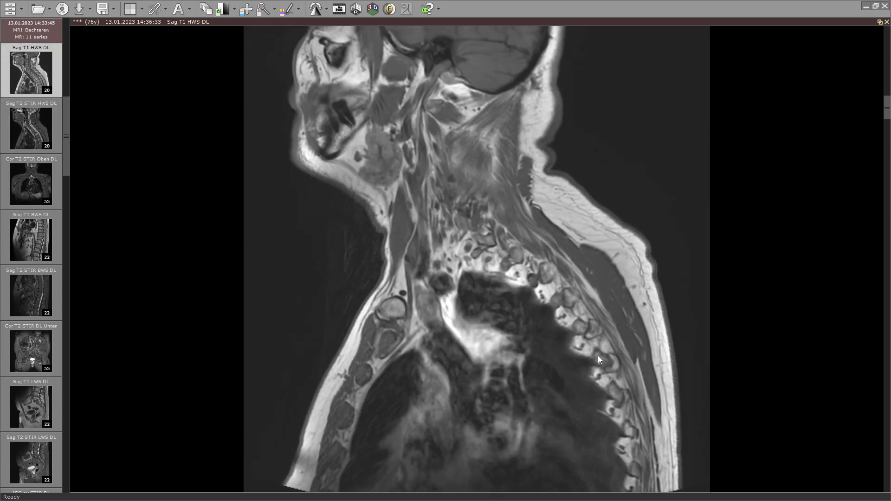
pyautogui.scroll(-8, 576, 324)
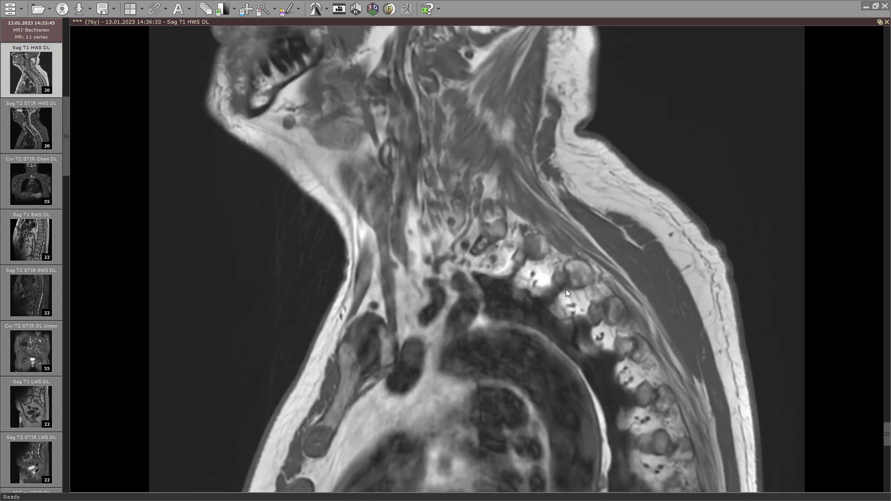
pyautogui.scroll(-4, 568, 288)
pyautogui.scroll(-8, 569, 279)
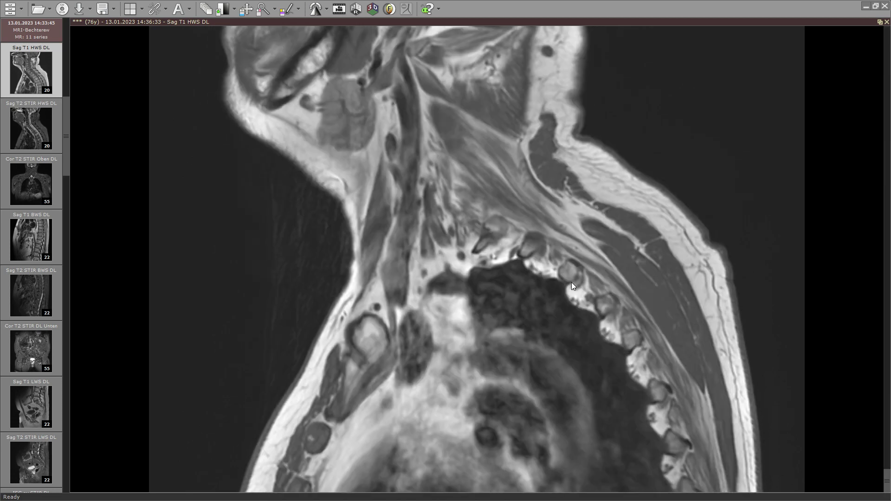
# Compare neighbouring outer T1 slices of the posterior ribs and slightly reduce the magnification to include the anterior chest wall.
pyautogui.scroll(3, 571, 282)
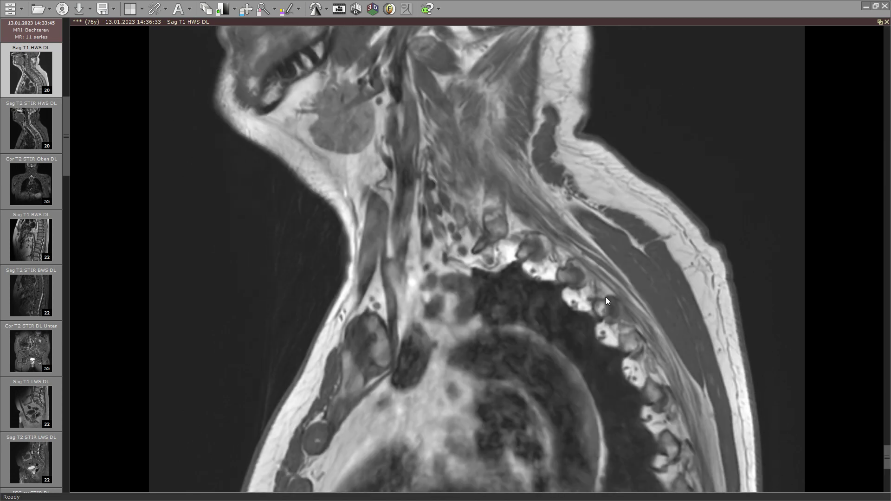
pyautogui.scroll(-1, 608, 310)
pyautogui.scroll(1, 611, 322)
pyautogui.moveTo(513, 332)
pyautogui.mouseDown()
pyautogui.moveTo(475, 298)
pyautogui.moveTo(513, 318)
pyautogui.mouseUp()
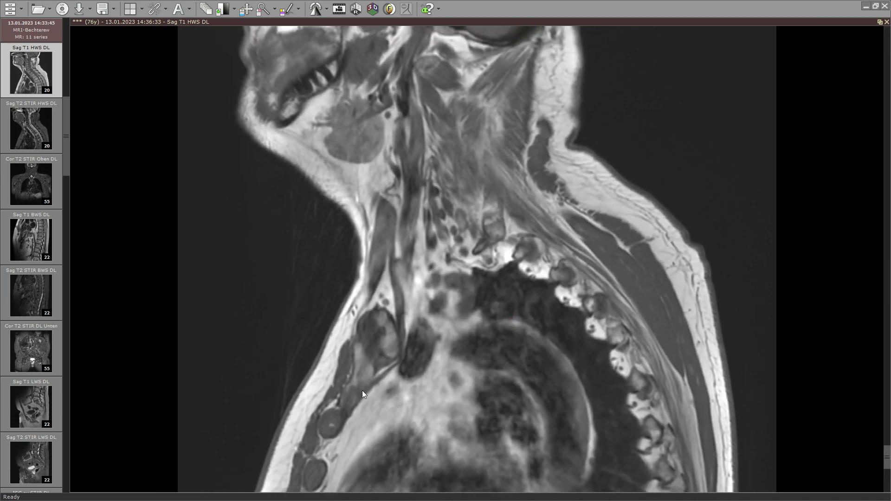